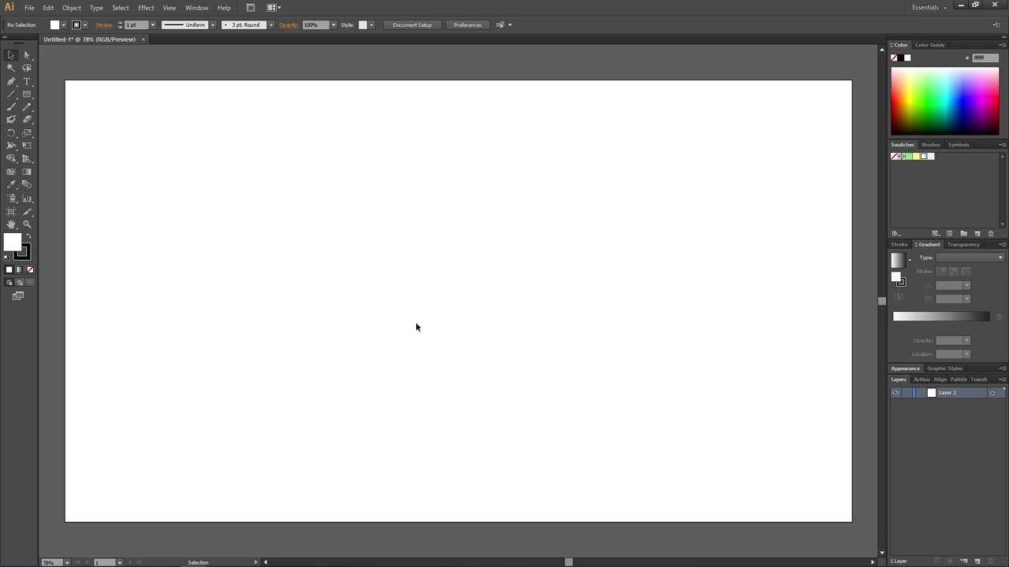
- Show the document grid over the artboard and turn on Snap to Grid
{"action": "left_click", "coordinate": [169, 8]}
{"action": "left_click", "coordinate": [217, 350]}
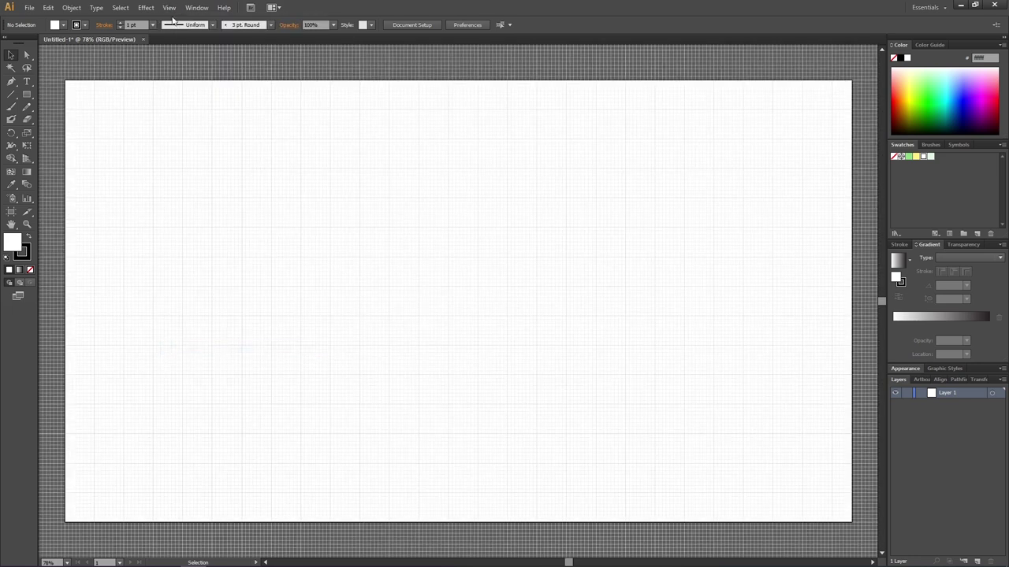
{"action": "left_click", "coordinate": [169, 7]}
{"action": "left_click", "coordinate": [205, 361]}
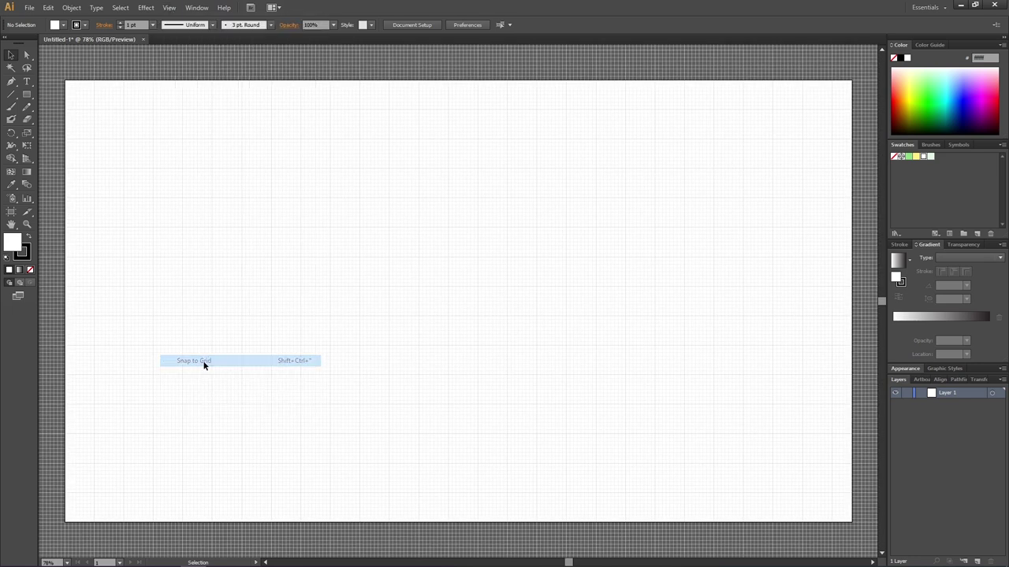
{"action": "left_click", "coordinate": [32, 227]}
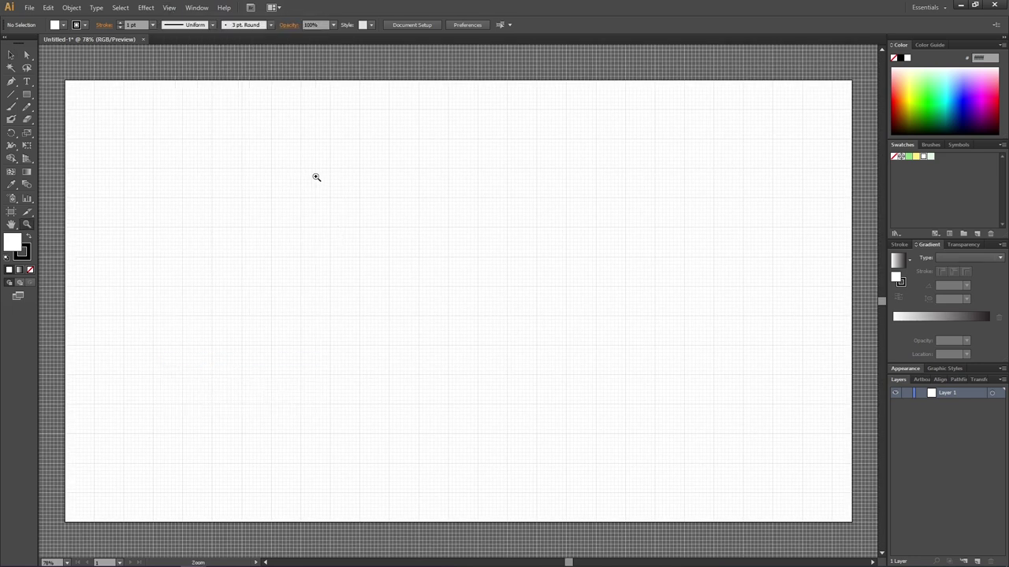
- Draw a green-filled rectangle covering the whole artboard
{"action": "left_click_drag", "start_coordinate": [315, 176], "coordinate": [616, 435]}
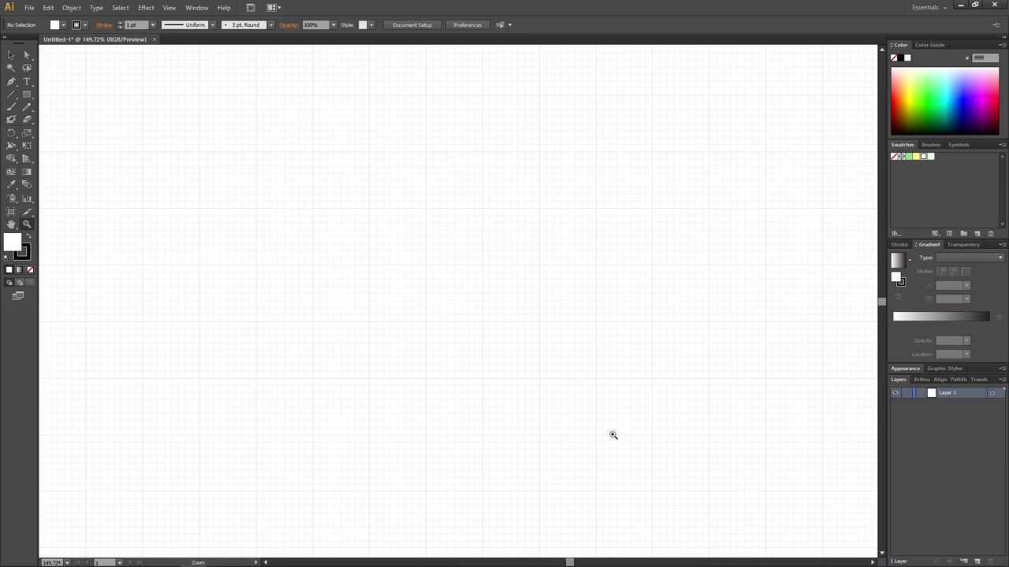
{"action": "left_click", "coordinate": [29, 96]}
{"action": "left_click_drag", "start_coordinate": [93, 67], "coordinate": [823, 527]}
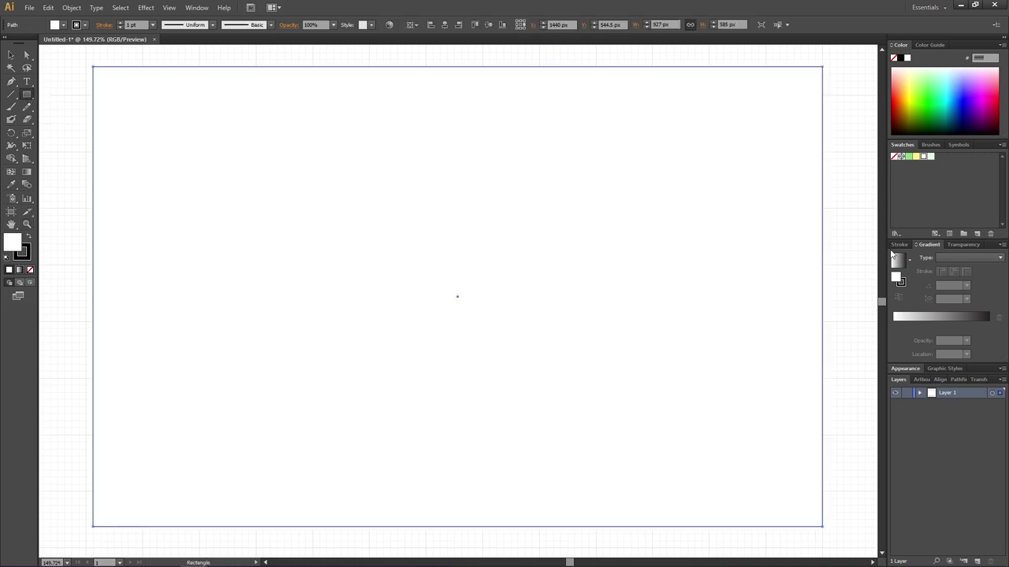
{"action": "left_click", "coordinate": [910, 157]}
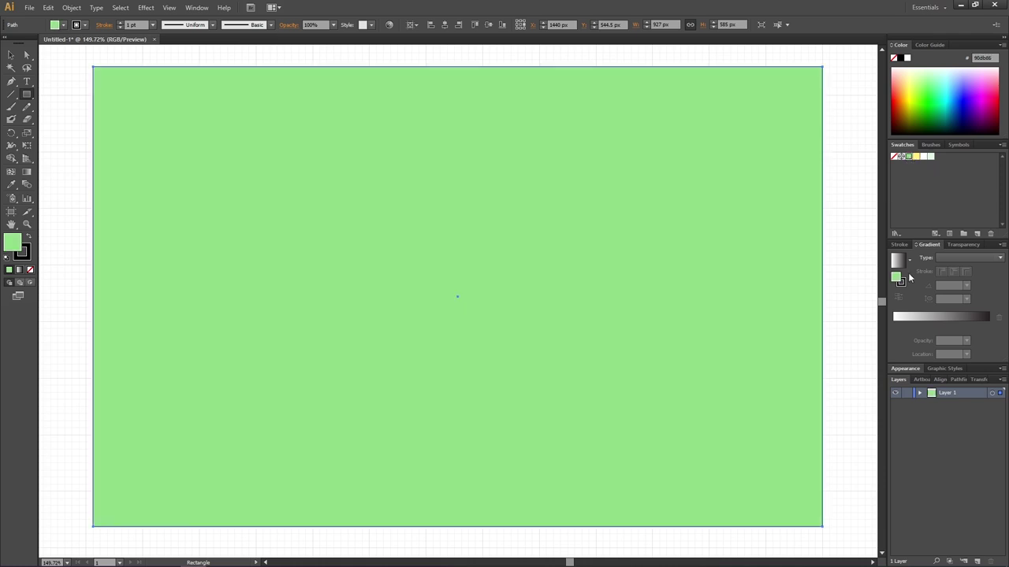
- Lock Layer 1, add an empty Layer 2 above it, and hide Layer 1
{"action": "left_click", "coordinate": [905, 394]}
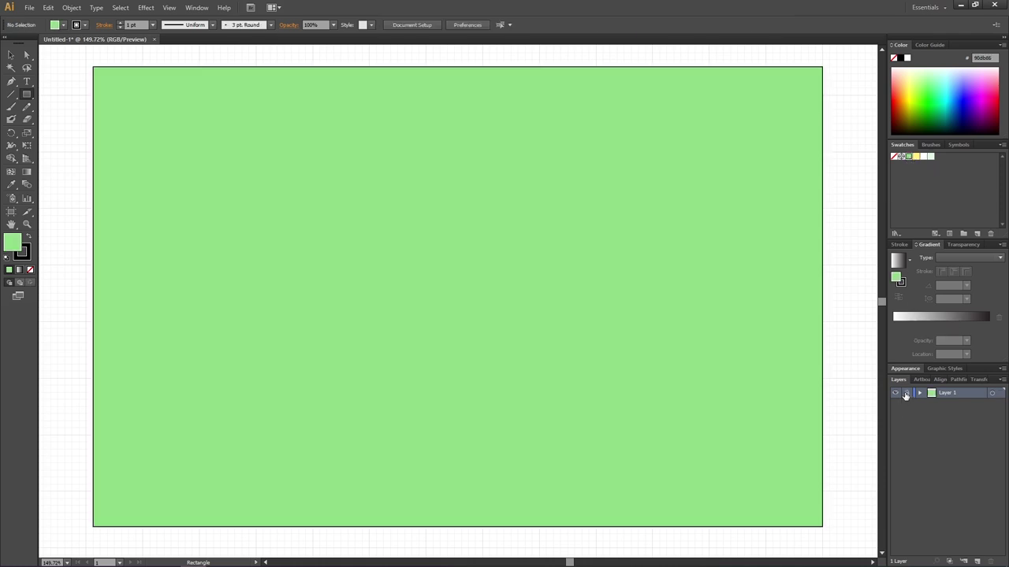
{"action": "left_click", "coordinate": [976, 561]}
{"action": "left_click", "coordinate": [894, 403]}
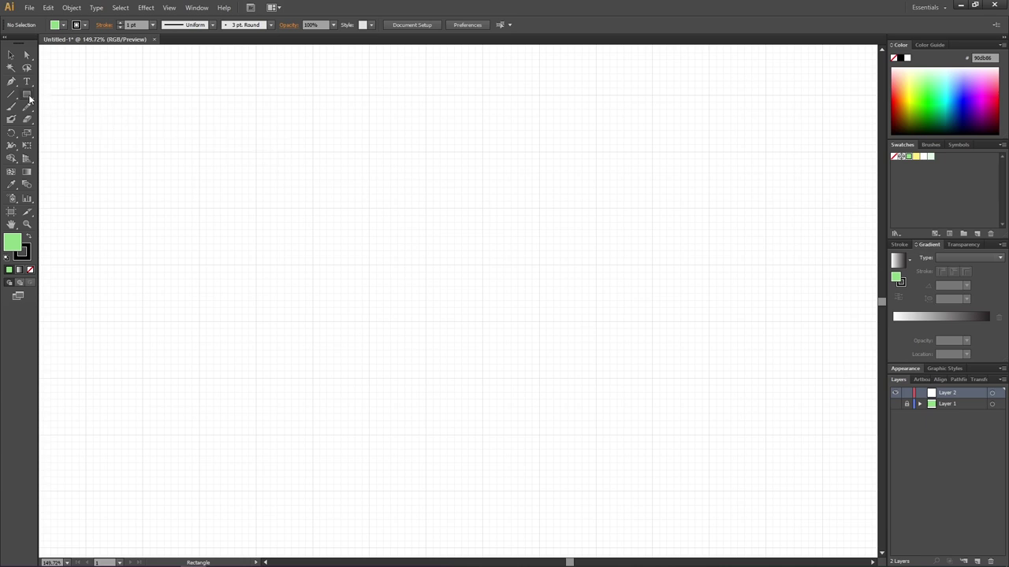
- Draw a 72 px circle on Layer 2 and fill it pale yellow
{"action": "key", "text": "l"}
{"action": "left_click_drag", "start_coordinate": [369, 265], "coordinate": [426, 323]}
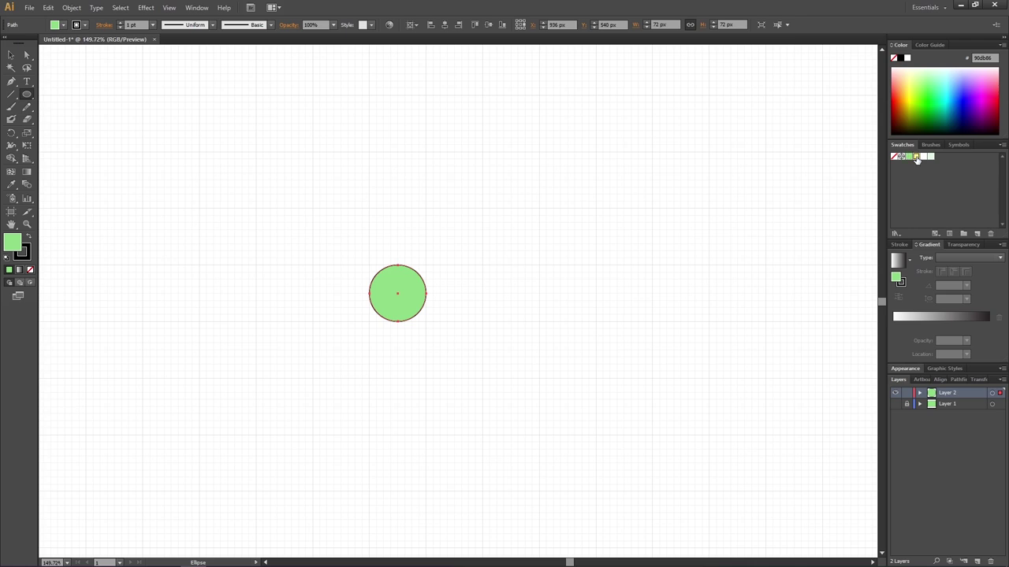
{"action": "left_click", "coordinate": [916, 156]}
{"action": "left_click", "coordinate": [15, 57]}
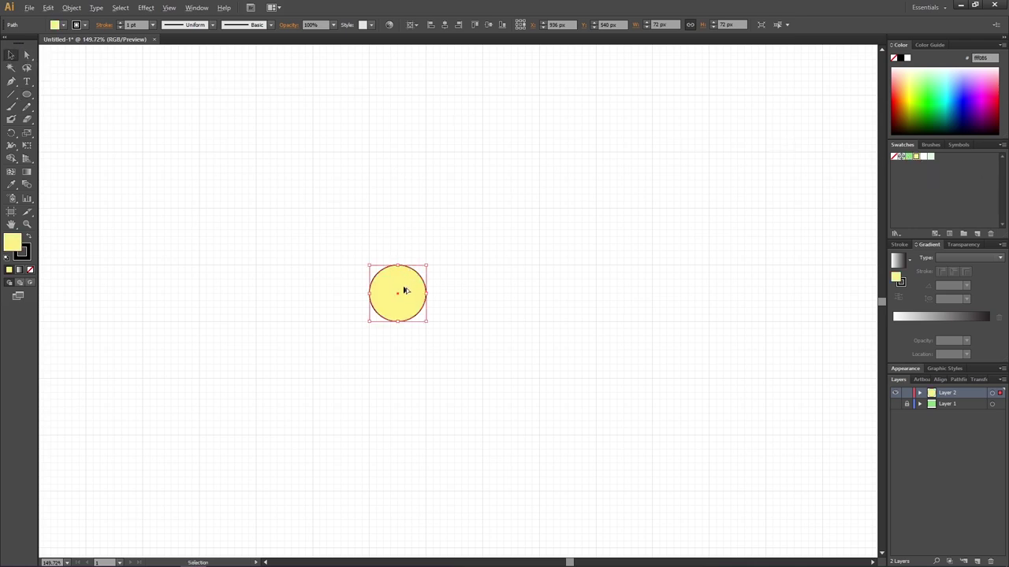
- Copy the circle upward into a narrow 36 × 153 px white petal sent behind the centre
{"action": "left_click_drag", "start_coordinate": [404, 291], "coordinate": [397, 271]}
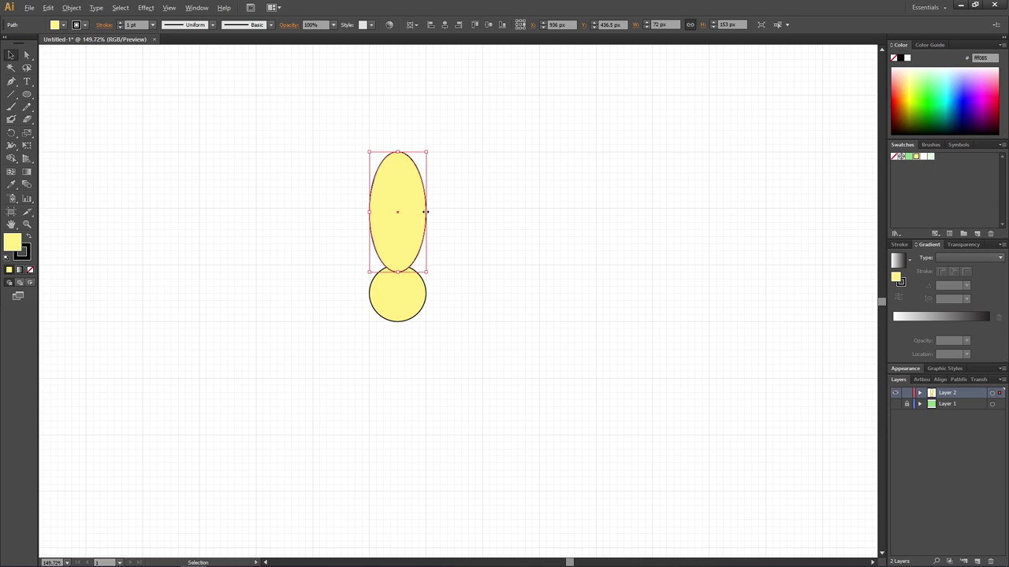
{"action": "left_click_drag", "start_coordinate": [425, 212], "coordinate": [413, 211]}
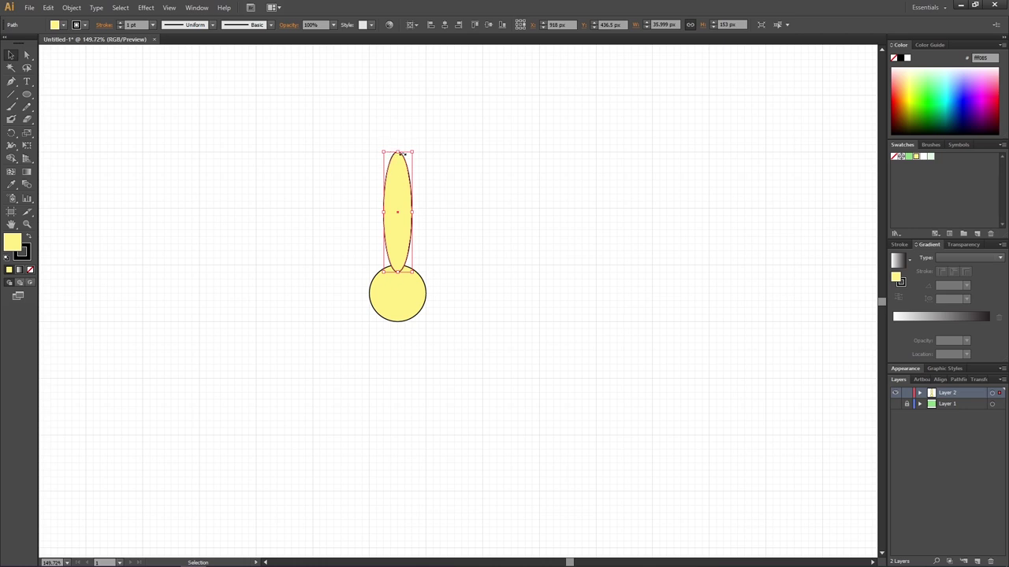
{"action": "right_click", "coordinate": [400, 190]}
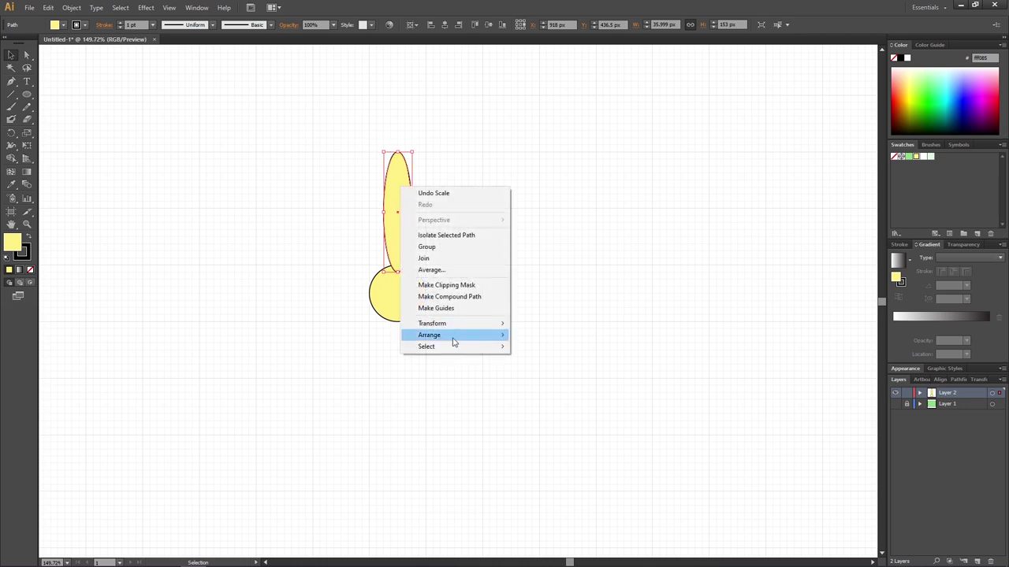
{"action": "mouse_move", "coordinate": [454, 342]}
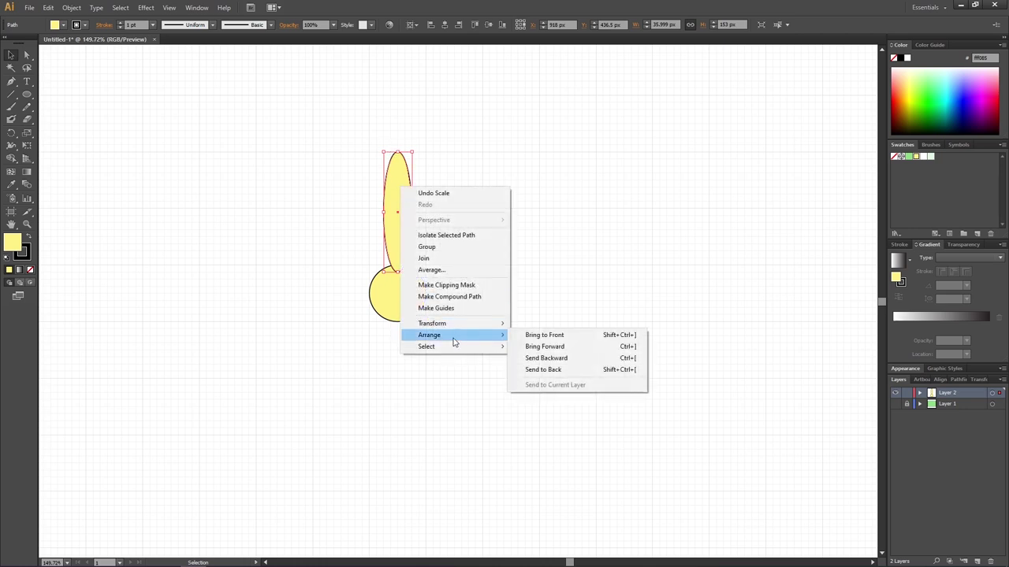
{"action": "left_click", "coordinate": [562, 371]}
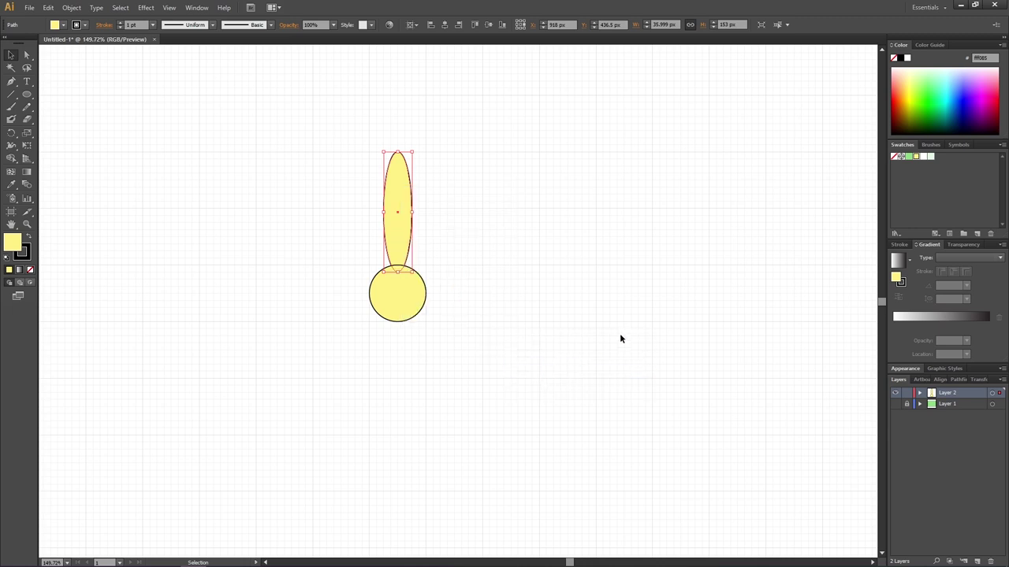
{"action": "left_click", "coordinate": [928, 157]}
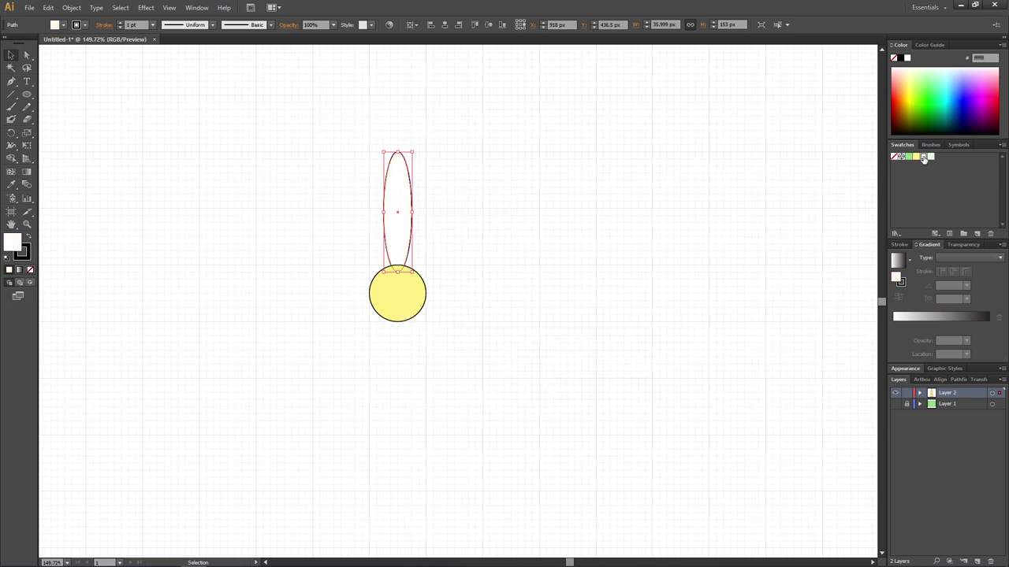
- Rotate-copy the petal at 30° around the circle's centre, repeating until twelve petals surround it
{"action": "left_click", "coordinate": [11, 132]}
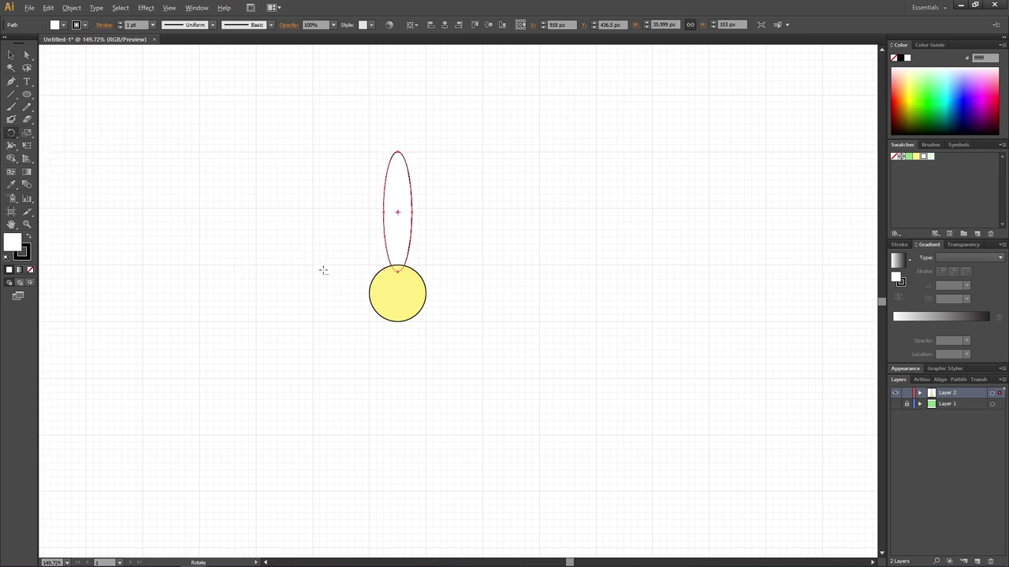
{"action": "left_click", "coordinate": [398, 293], "text": "alt"}
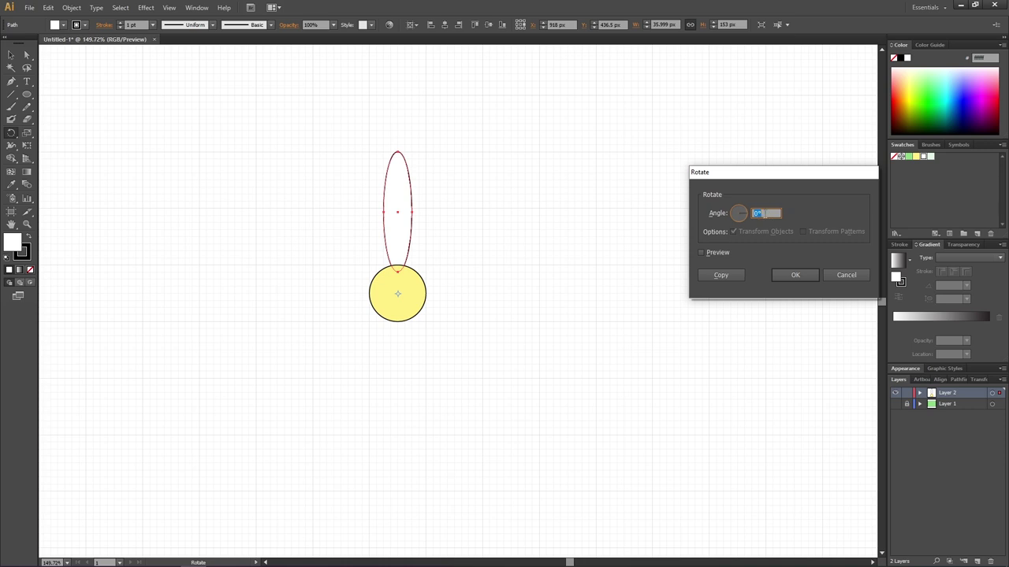
{"action": "type", "text": "30"}
{"action": "left_click", "coordinate": [719, 276]}
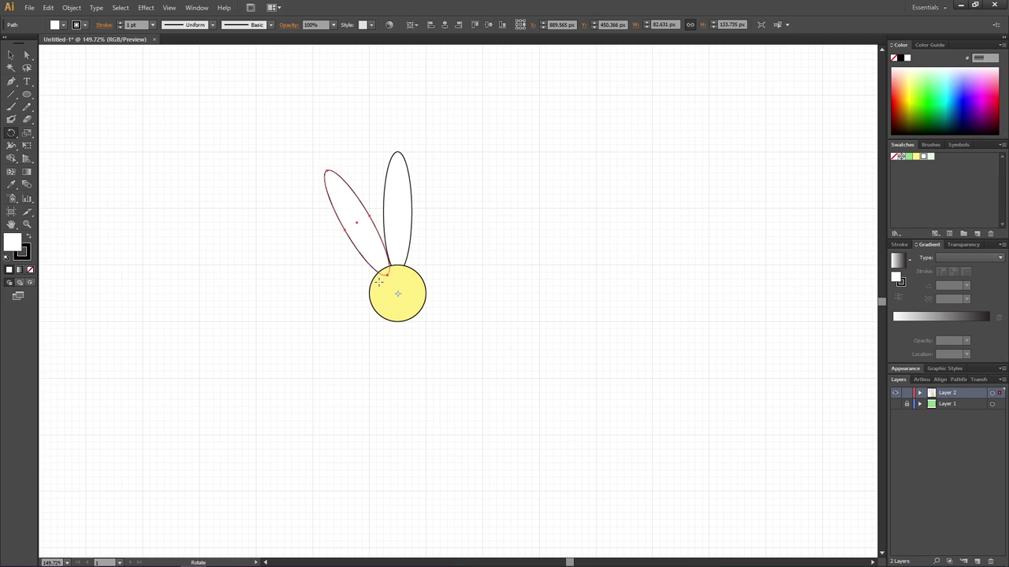
{"action": "key", "text": "ctrl+d"}
{"action": "key", "text": "ctrl+d"}
{"action": "key", "text": "ctrl+d"}
{"action": "key", "text": "ctrl+d"}
{"action": "key", "text": "ctrl+d"}
{"action": "key", "text": "ctrl+d"}
{"action": "key", "text": "ctrl+d"}
{"action": "key", "text": "ctrl+d"}
{"action": "key", "text": "ctrl+d"}
{"action": "key", "text": "ctrl+d"}
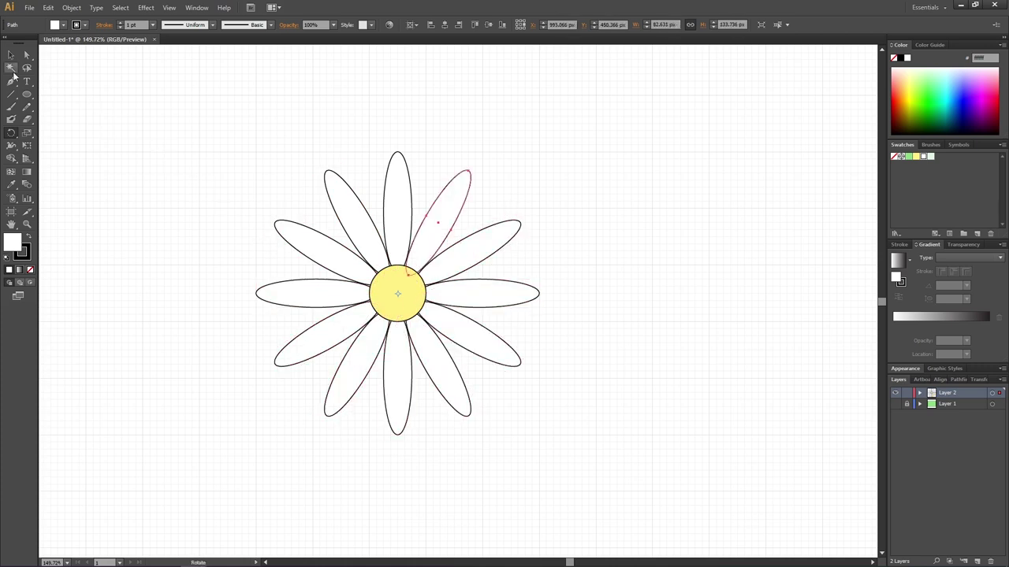
- Select all twelve petals, leaving the yellow centre unselected
{"action": "left_click", "coordinate": [11, 55]}
{"action": "left_click_drag", "start_coordinate": [210, 178], "coordinate": [628, 434]}
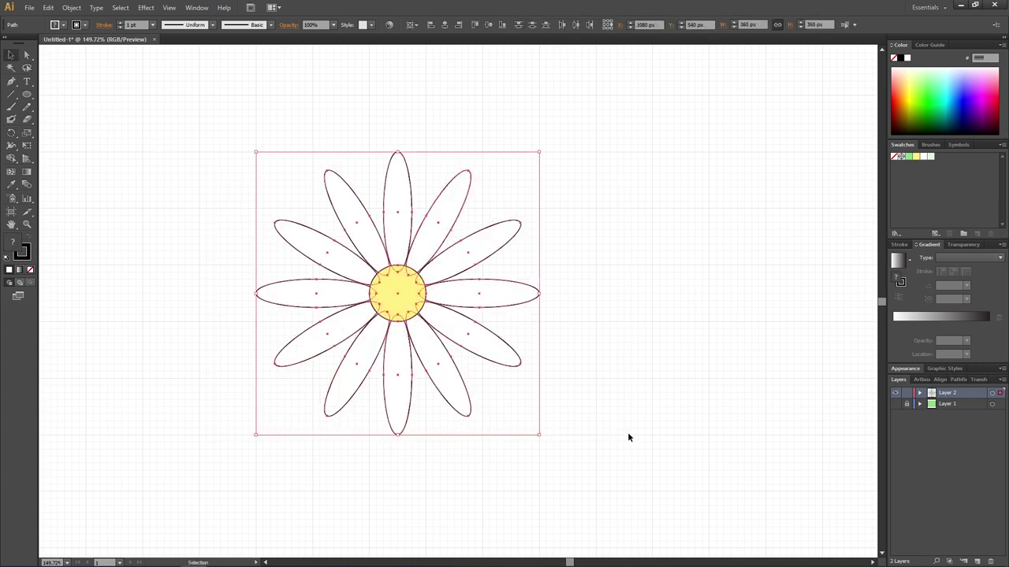
{"action": "left_click", "coordinate": [406, 293], "text": "shift"}
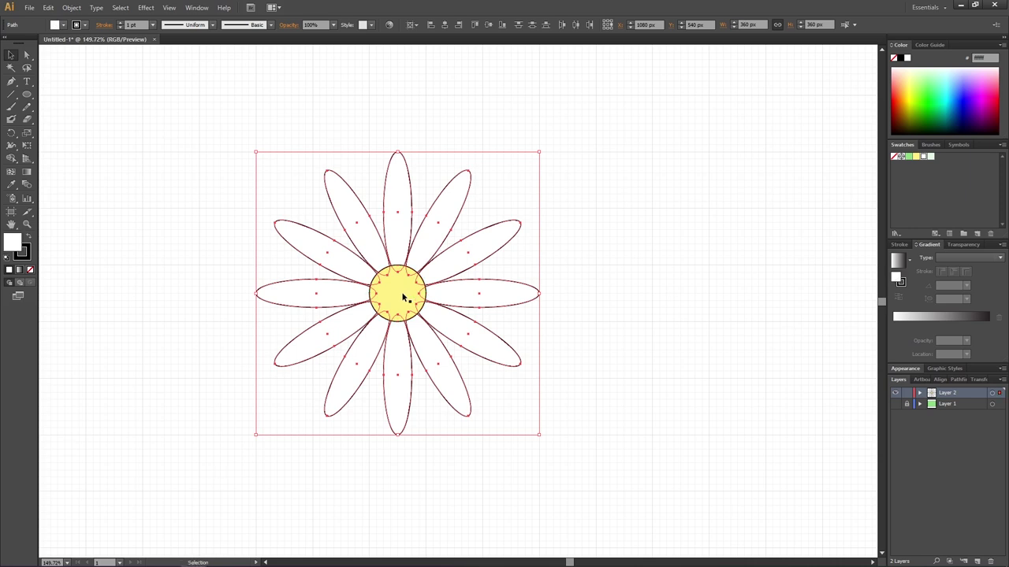
- Copy the petals rotated 15° around the centre and send the new ring to the back
{"action": "left_click", "coordinate": [11, 136]}
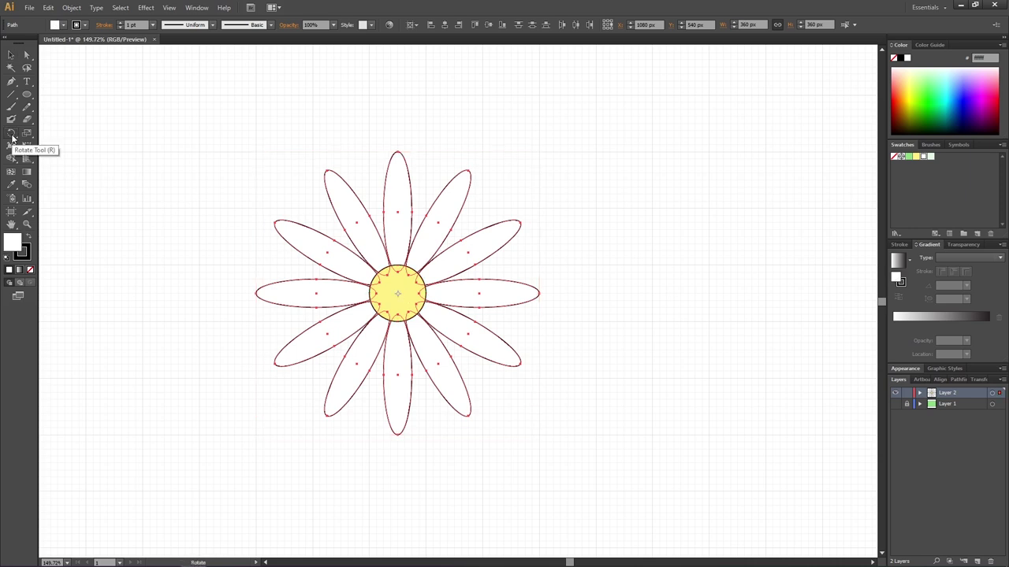
{"action": "left_click", "coordinate": [397, 294], "text": "alt"}
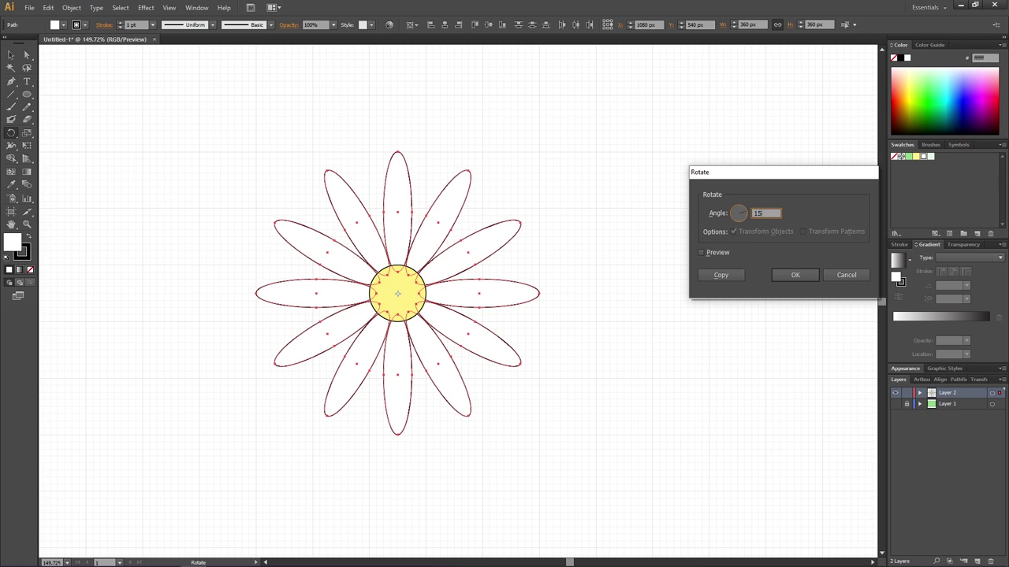
{"action": "left_click", "coordinate": [732, 275]}
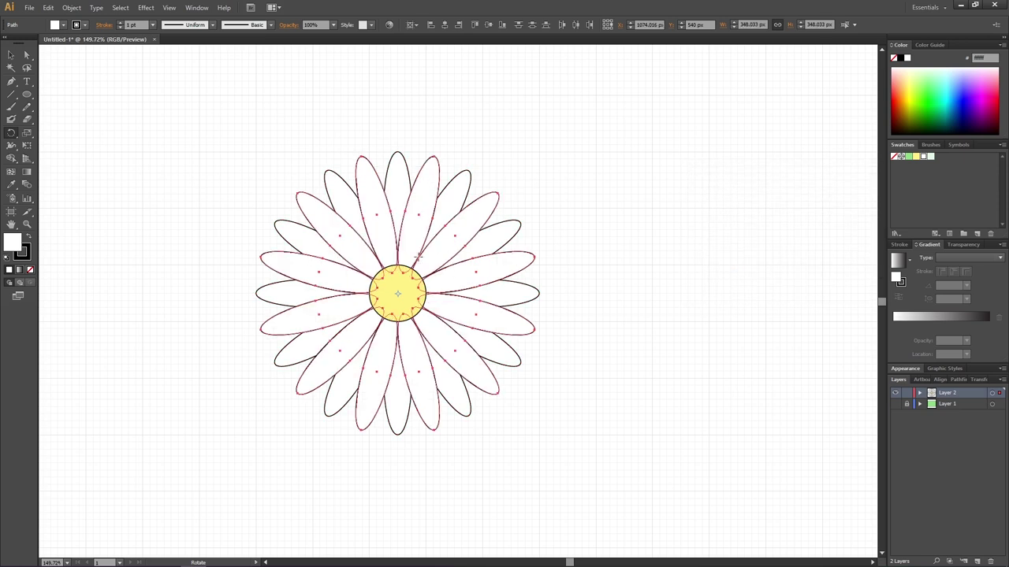
{"action": "right_click", "coordinate": [412, 230]}
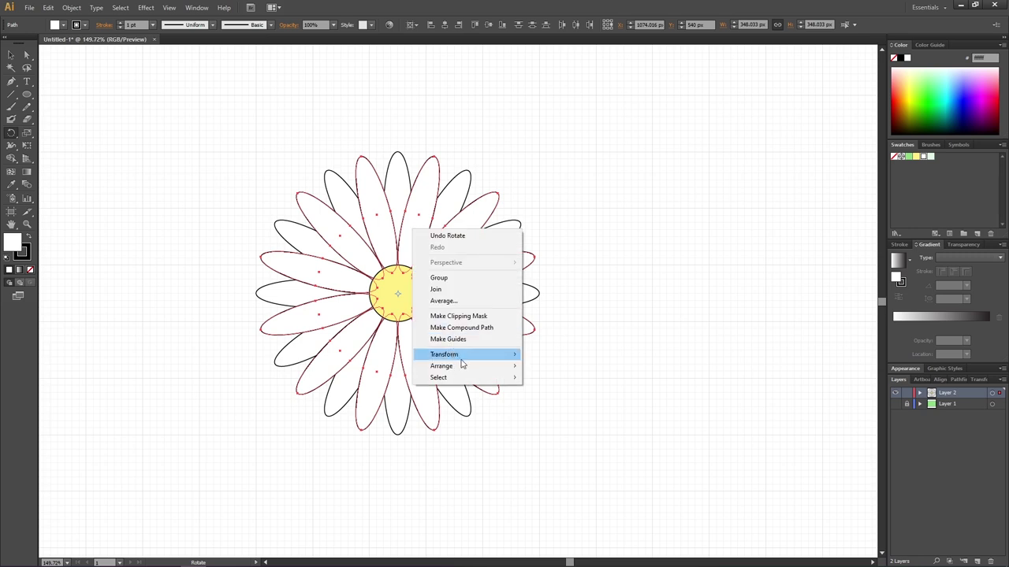
{"action": "mouse_move", "coordinate": [468, 368]}
{"action": "left_click", "coordinate": [562, 403]}
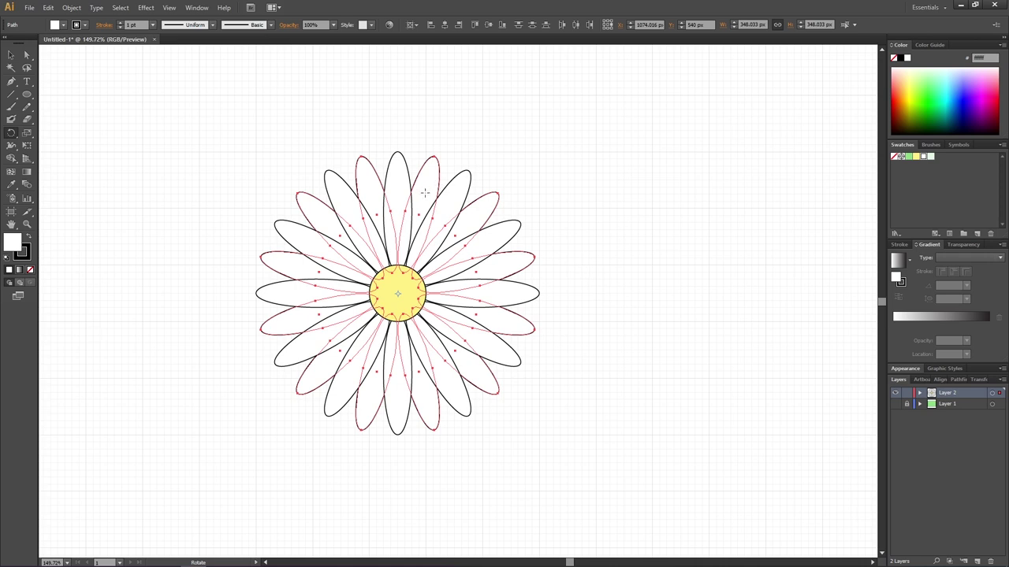
- Show Layer 1's green background and set the back petals to 70% opacity
{"action": "left_click", "coordinate": [896, 404]}
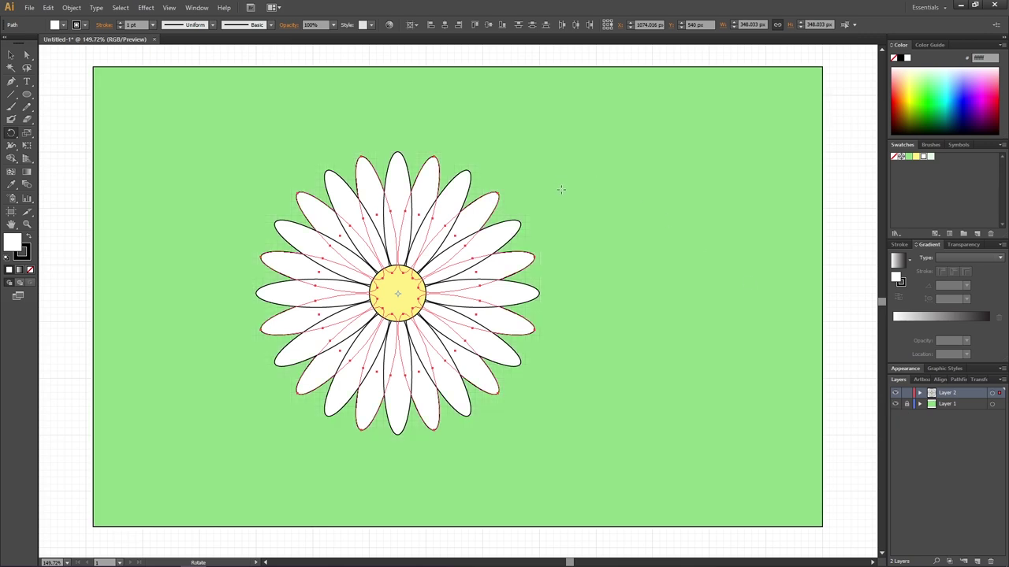
{"action": "left_click", "coordinate": [334, 25]}
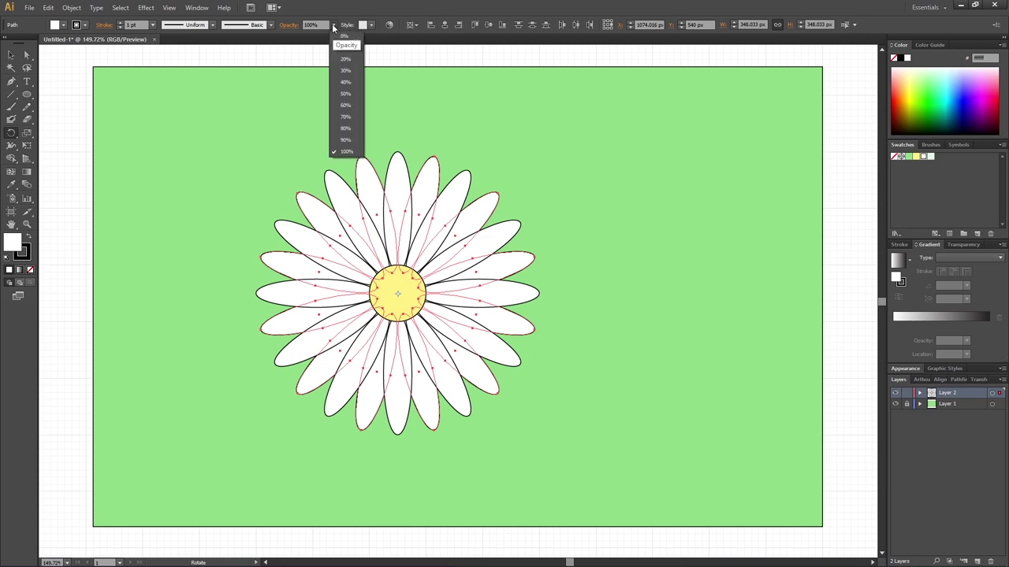
{"action": "left_click", "coordinate": [346, 116]}
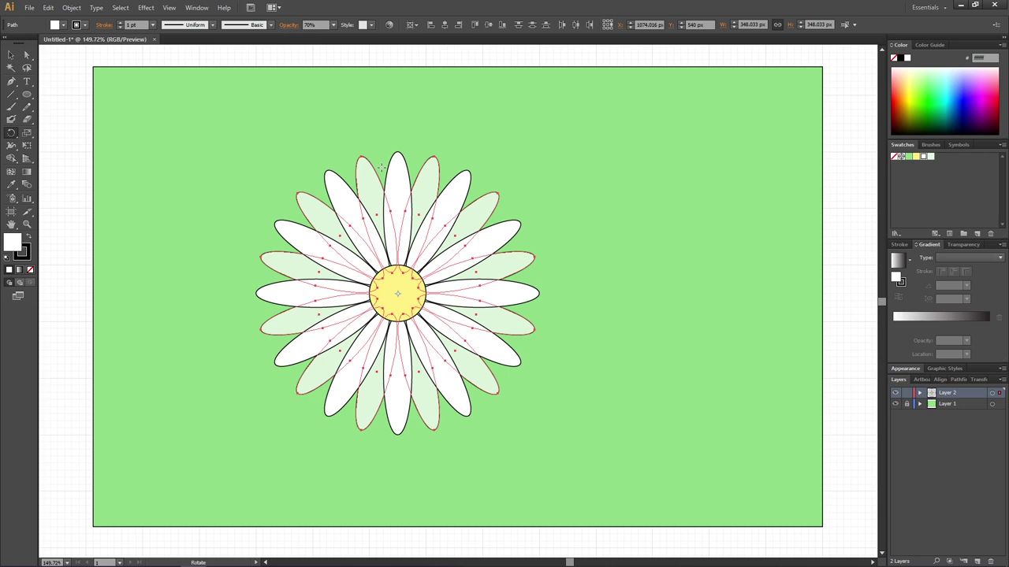
- Return the back petals to 100% opacity and fill them pale green R=228 G=247 B=228
{"action": "left_click", "coordinate": [333, 24]}
{"action": "left_click", "coordinate": [347, 152]}
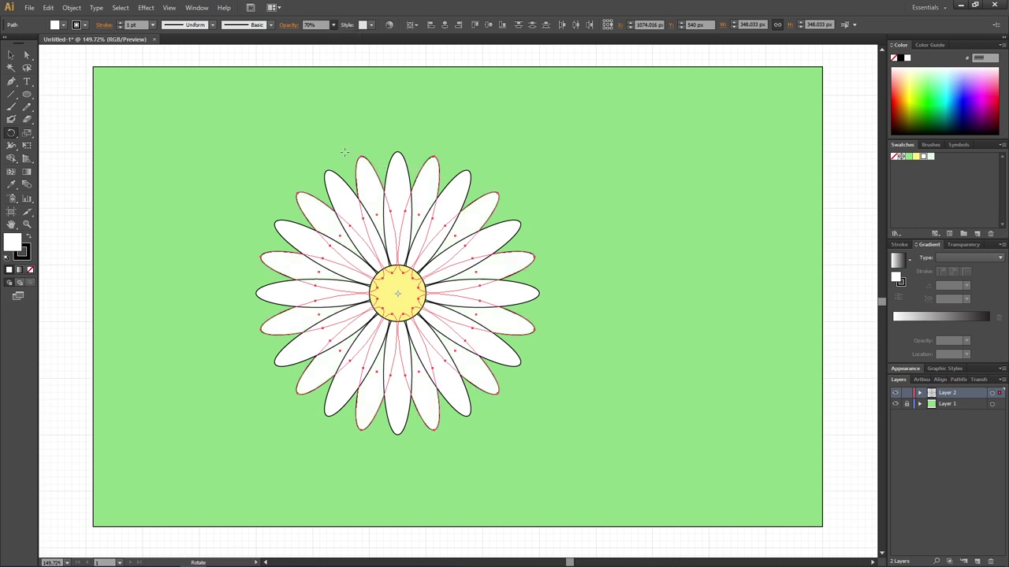
{"action": "left_click", "coordinate": [930, 158]}
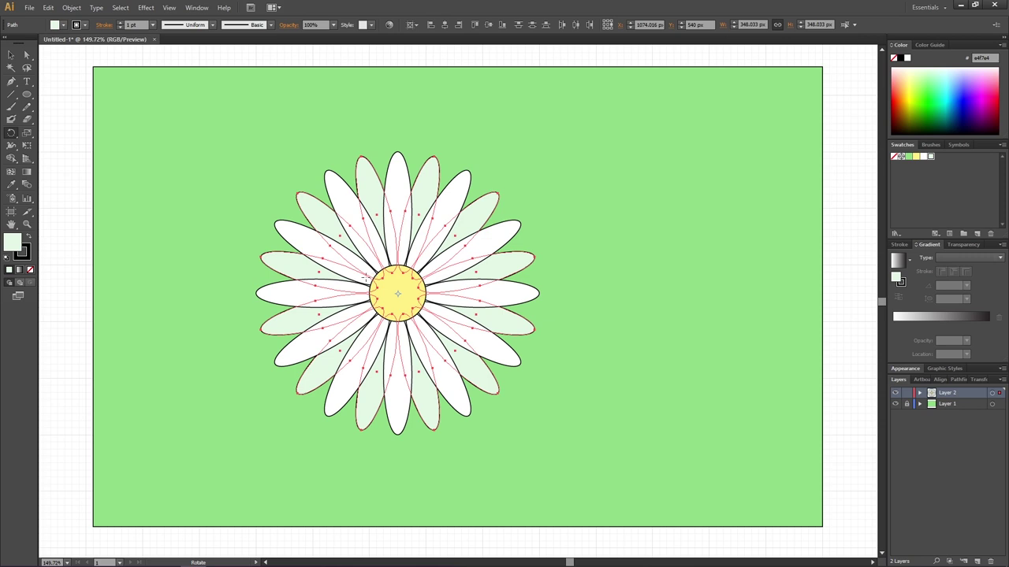
- Set the stroke of every daisy shape to None and group them into one object
{"action": "left_click", "coordinate": [10, 55]}
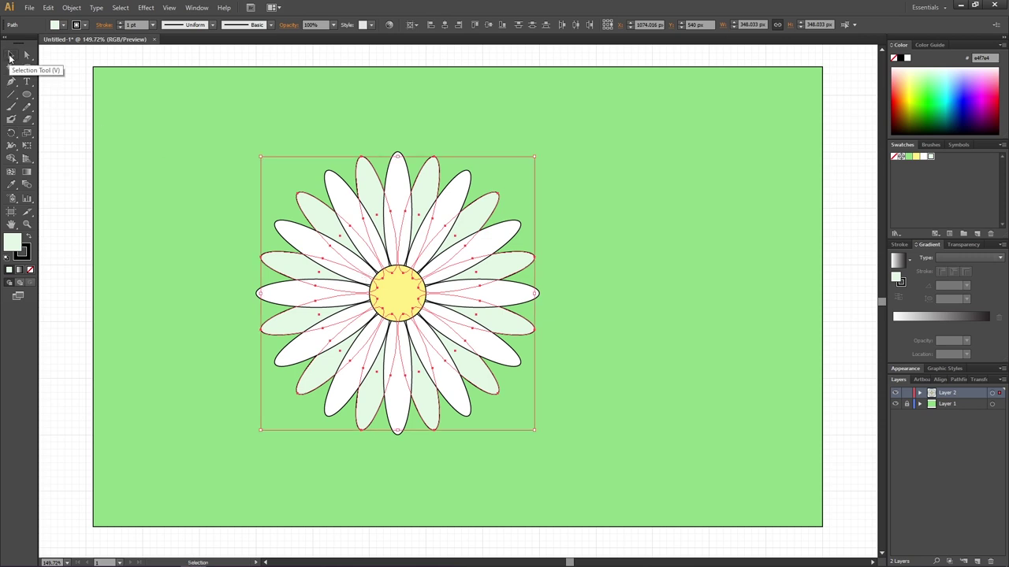
{"action": "left_click_drag", "start_coordinate": [204, 136], "coordinate": [677, 462]}
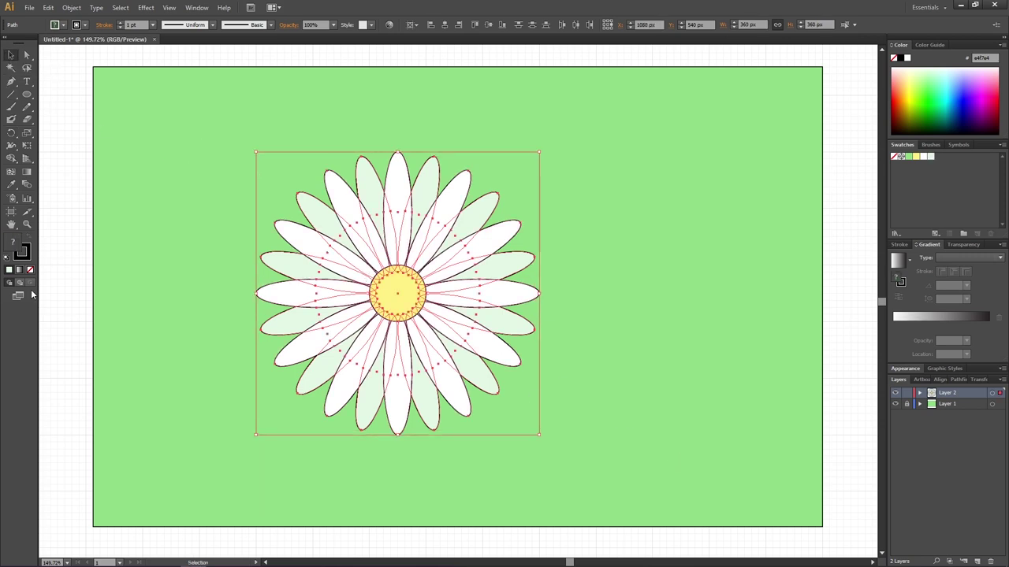
{"action": "left_click", "coordinate": [28, 251]}
{"action": "left_click", "coordinate": [30, 269]}
{"action": "right_click", "coordinate": [396, 253]}
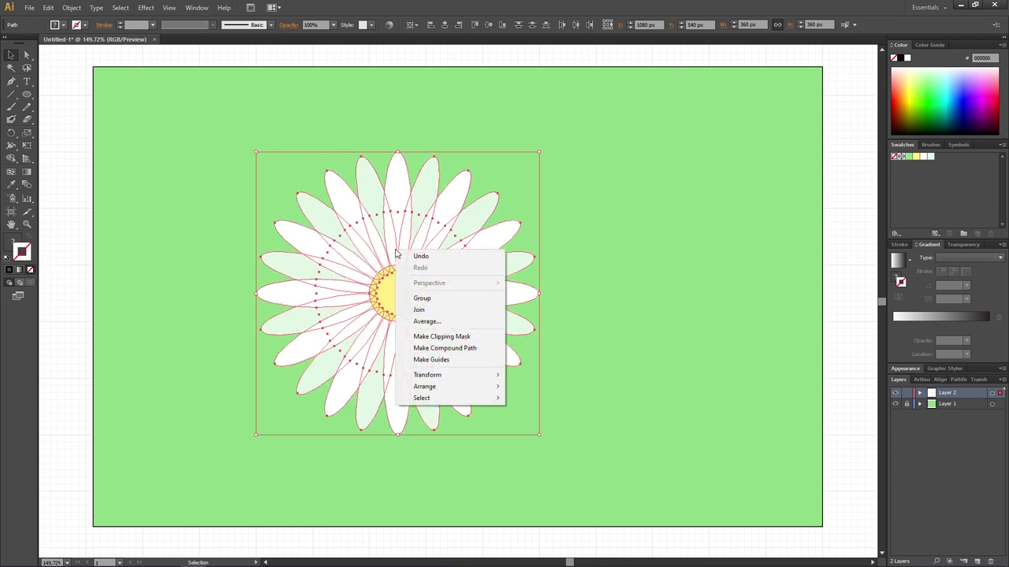
{"action": "left_click", "coordinate": [426, 299]}
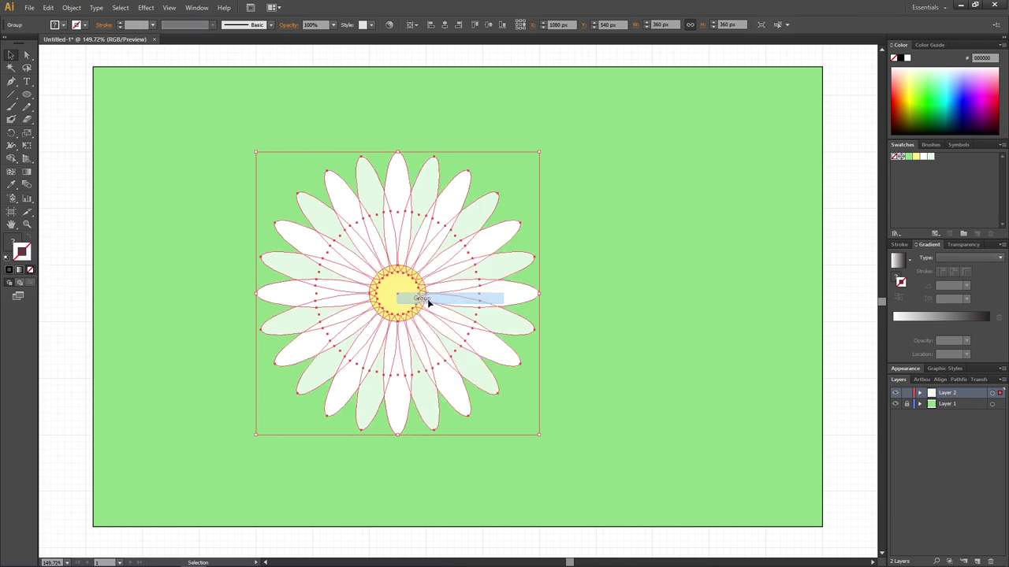
{"action": "left_click", "coordinate": [599, 286]}
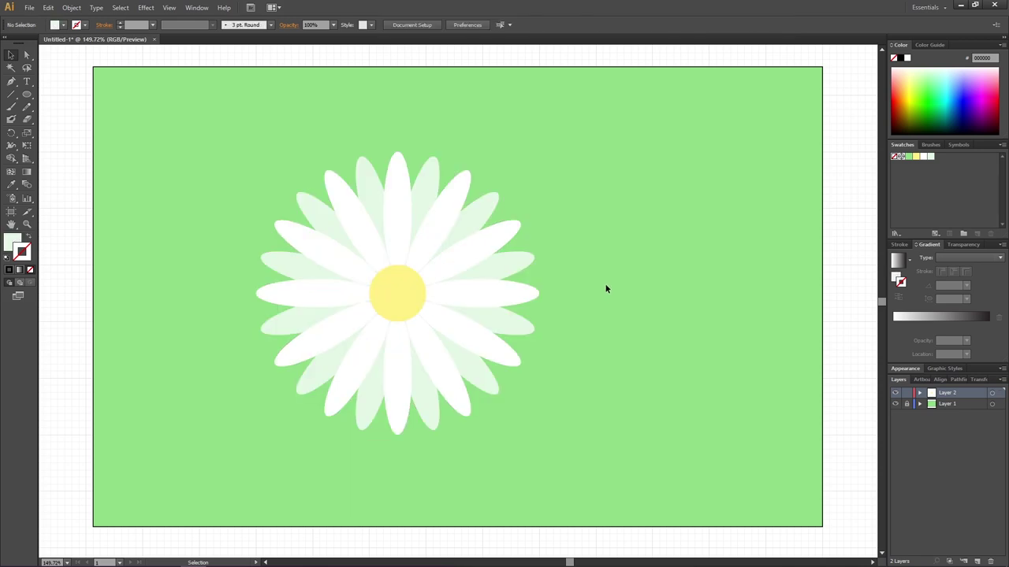
- Shrink the daisy group and place a smaller copy above and to the right
{"action": "left_click", "coordinate": [424, 232]}
{"action": "left_click_drag", "start_coordinate": [538, 152], "coordinate": [383, 318]}
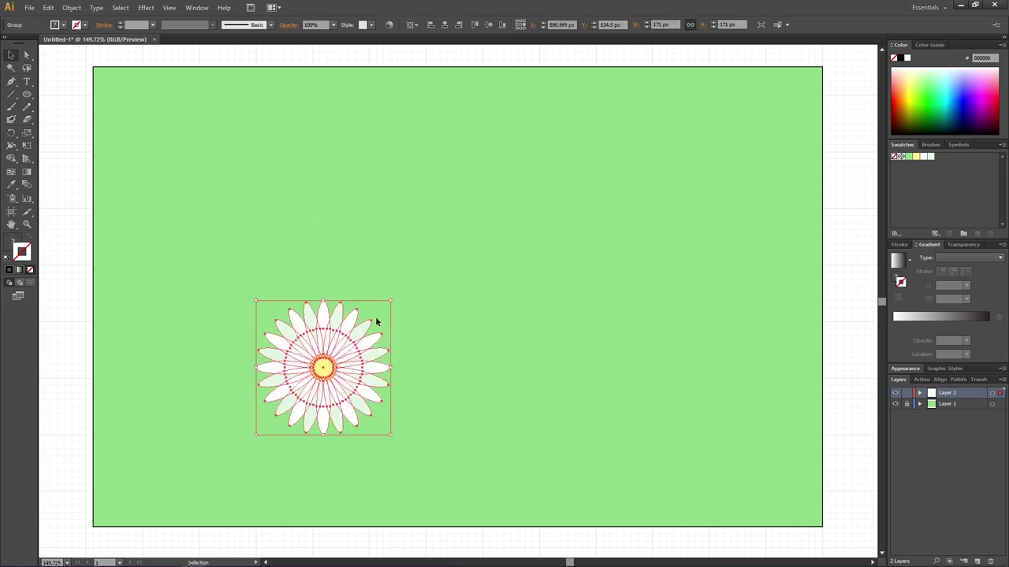
{"action": "left_click_drag", "start_coordinate": [335, 359], "coordinate": [377, 209]}
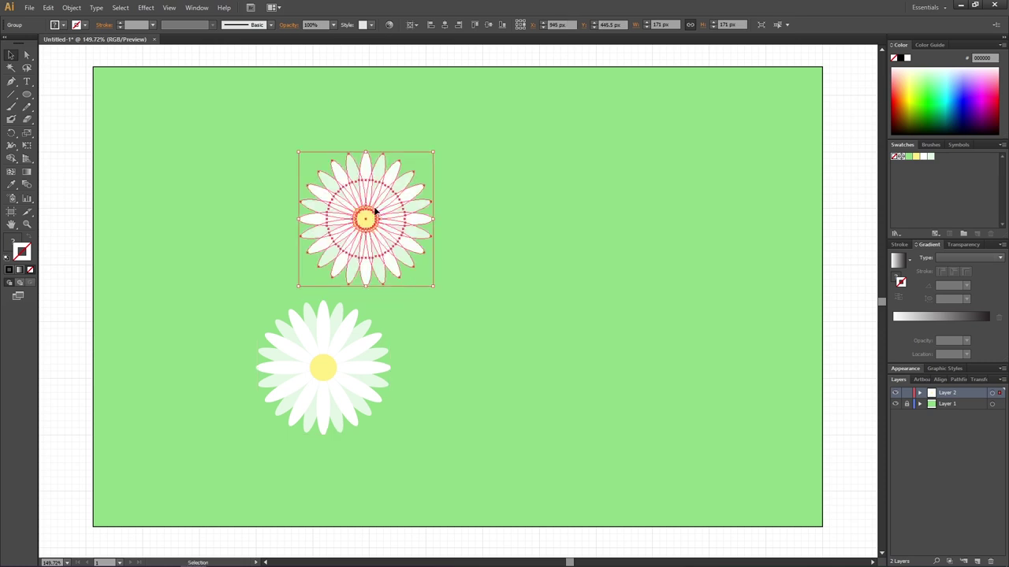
{"action": "left_click_drag", "start_coordinate": [433, 152], "coordinate": [374, 226]}
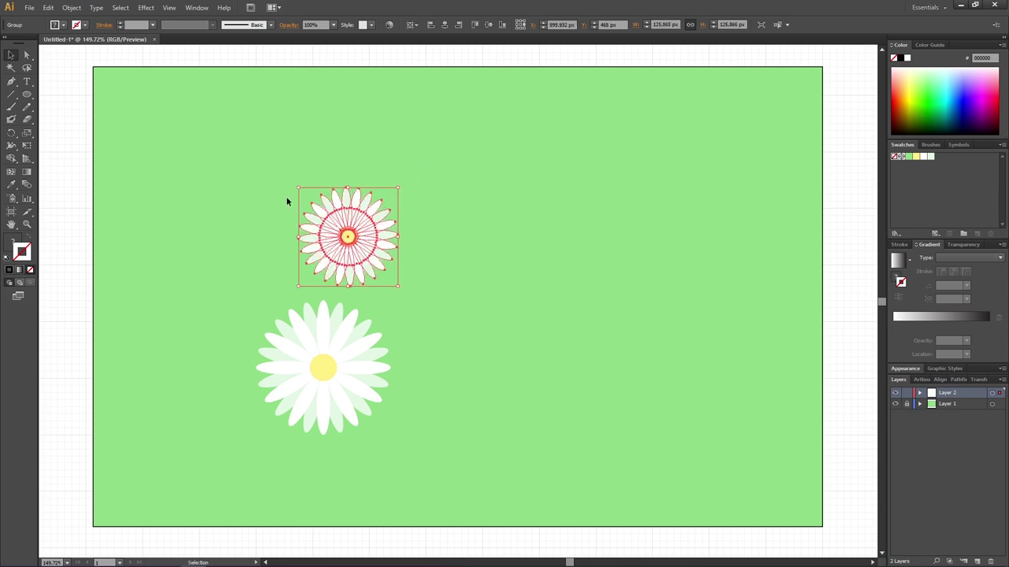
- Scatter more daisy copies of varying sizes until nine dot the green background
{"action": "left_click_drag", "start_coordinate": [371, 233], "coordinate": [504, 272]}
{"action": "left_click_drag", "start_coordinate": [501, 276], "coordinate": [520, 162]}
{"action": "left_click_drag", "start_coordinate": [520, 162], "coordinate": [417, 144]}
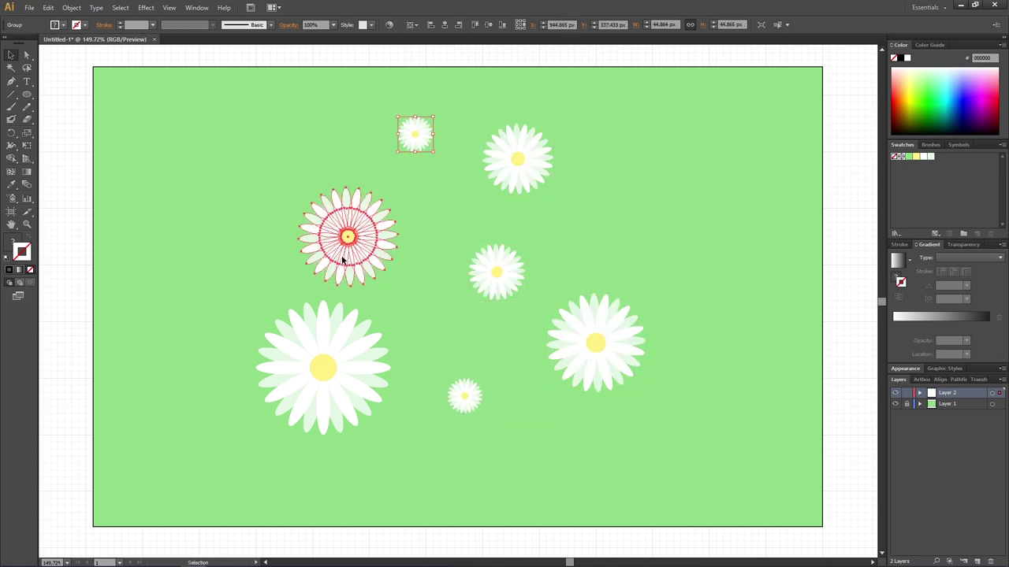
{"action": "left_click_drag", "start_coordinate": [342, 261], "coordinate": [632, 230]}
{"action": "left_click_drag", "start_coordinate": [500, 283], "coordinate": [562, 467]}
{"action": "mouse_move", "coordinate": [593, 342]}
{"action": "left_mouse_down"}
{"action": "mouse_move", "coordinate": [608, 333]}
{"action": "mouse_move", "coordinate": [607, 342]}
{"action": "left_mouse_up"}
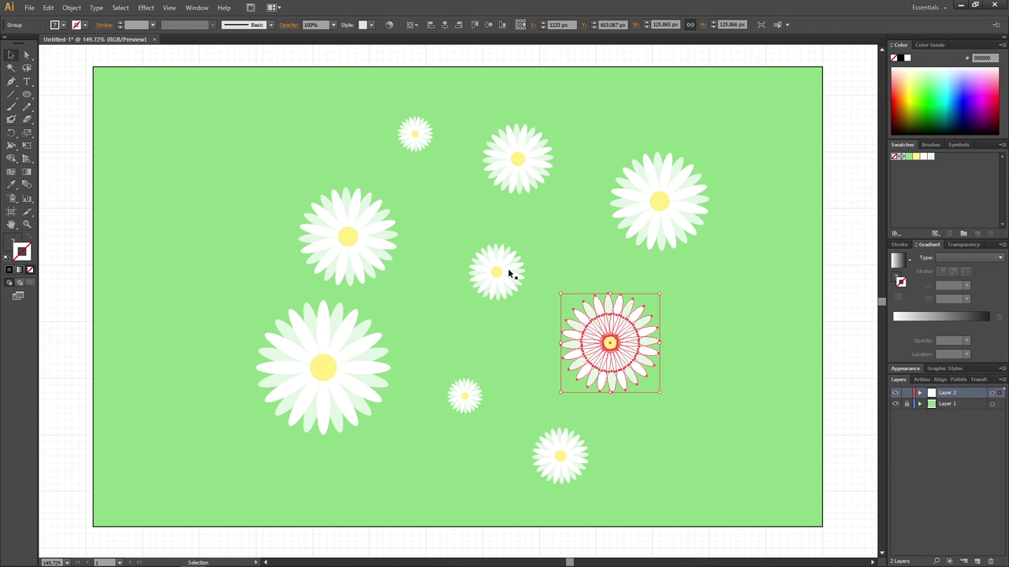
{"action": "left_click_drag", "start_coordinate": [510, 273], "coordinate": [592, 313]}
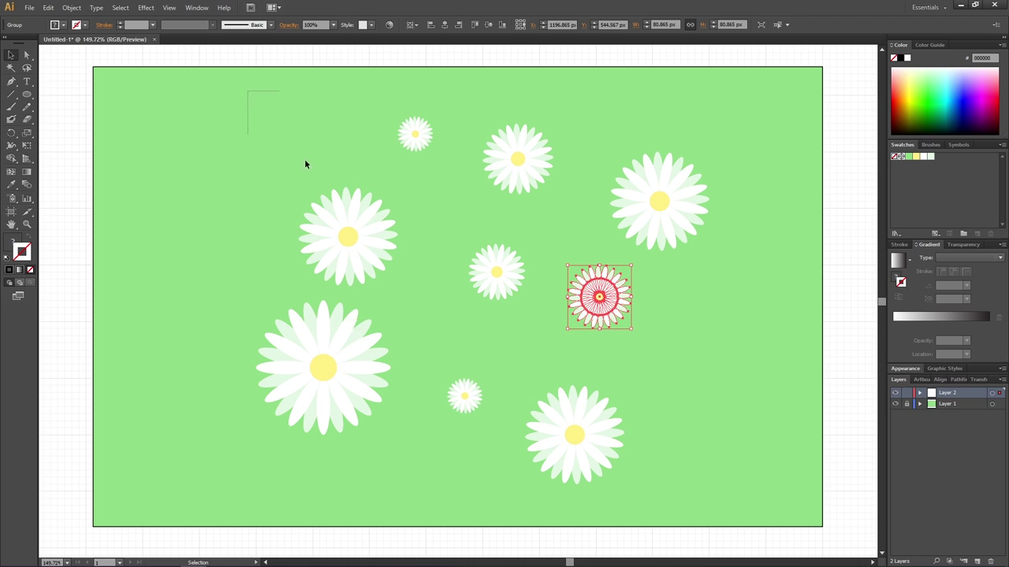
- Make a New Pattern from all nine daisies and zoom out to view the 3 × 3 repeats
{"action": "left_click_drag", "start_coordinate": [306, 164], "coordinate": [707, 467]}
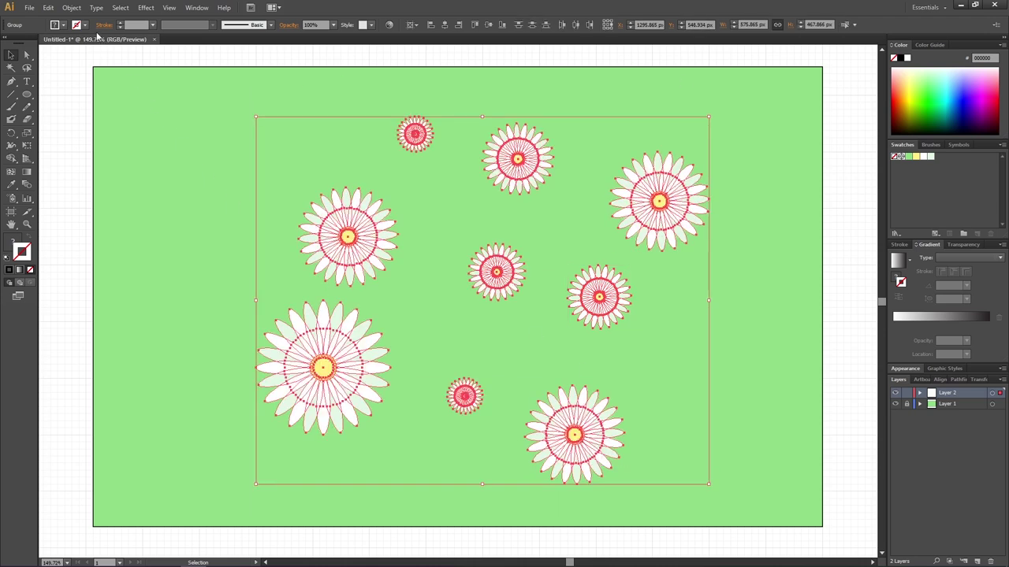
{"action": "left_click", "coordinate": [71, 7]}
{"action": "mouse_move", "coordinate": [155, 238]}
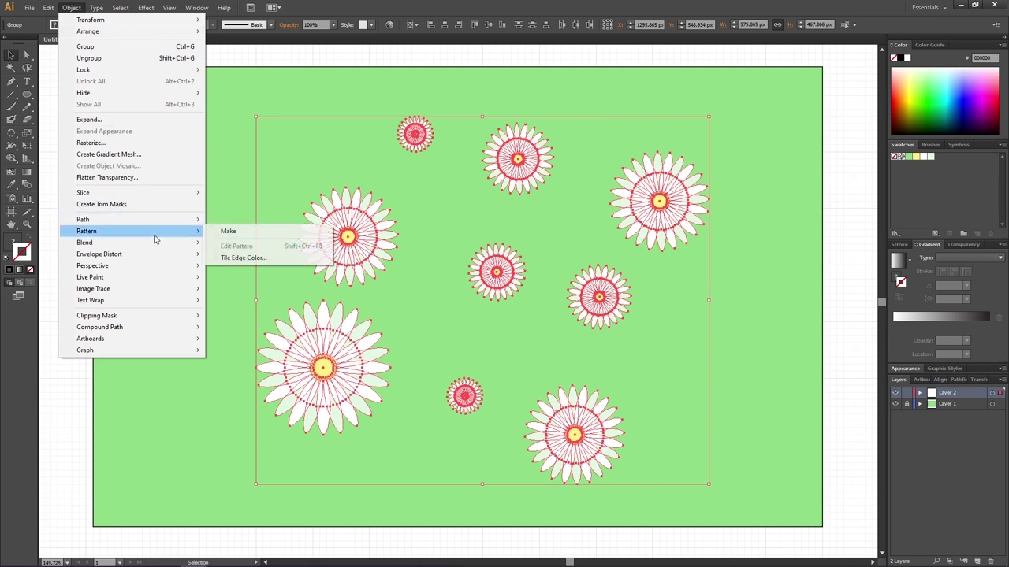
{"action": "left_click", "coordinate": [232, 234]}
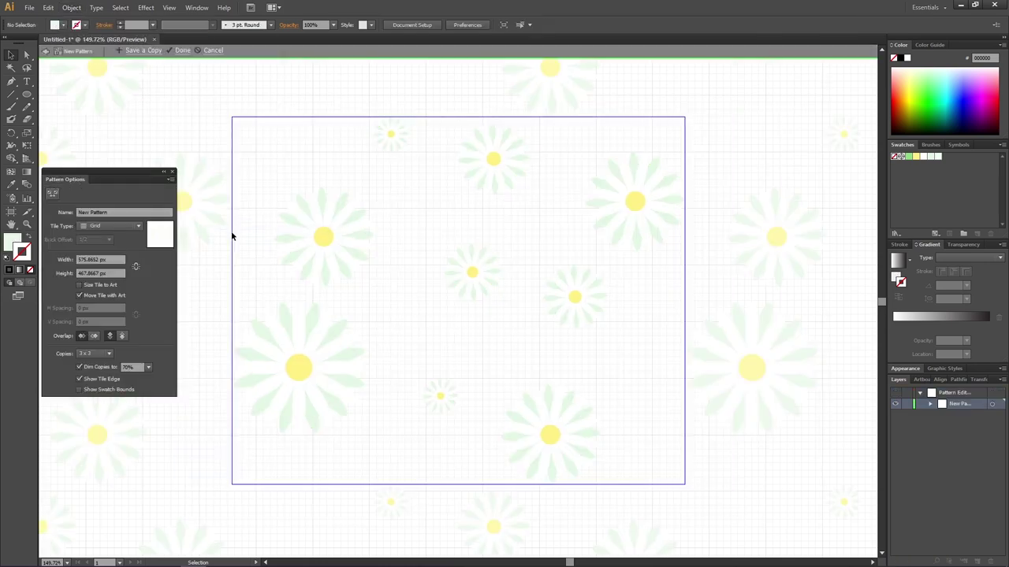
{"action": "left_click", "coordinate": [27, 225]}
{"action": "left_click", "coordinate": [455, 298], "text": "alt"}
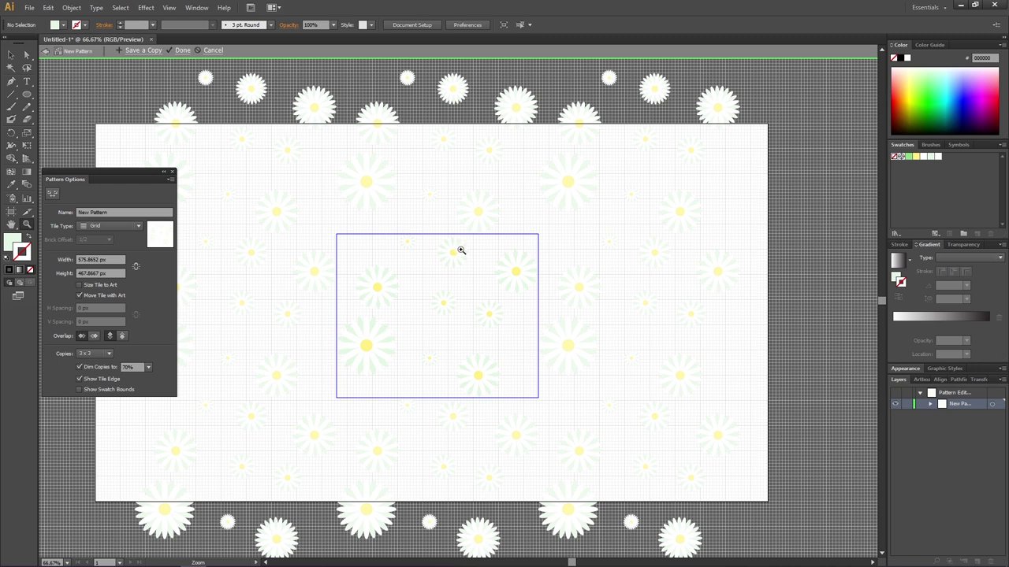
- Shift one daisy within the tile and set the Tile Type to Brick by Row
{"action": "key", "text": "v"}
{"action": "left_click_drag", "start_coordinate": [455, 263], "coordinate": [392, 290]}
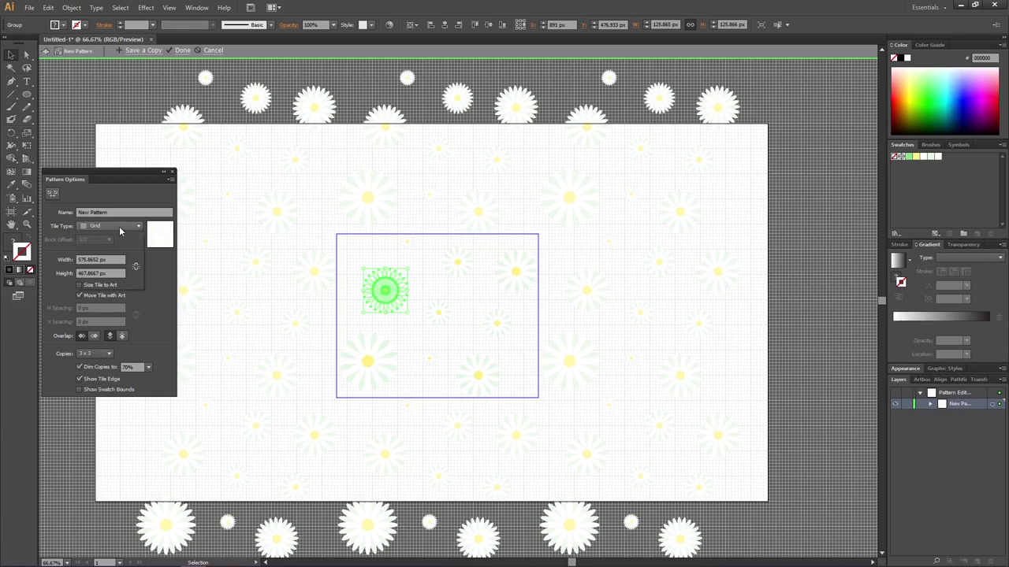
{"action": "left_click", "coordinate": [111, 227]}
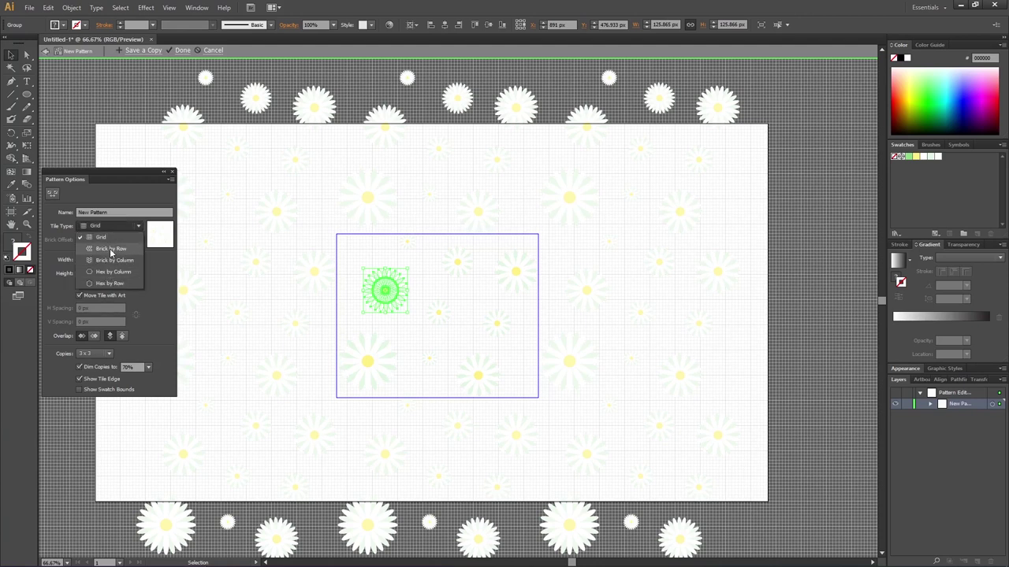
{"action": "left_click", "coordinate": [130, 249]}
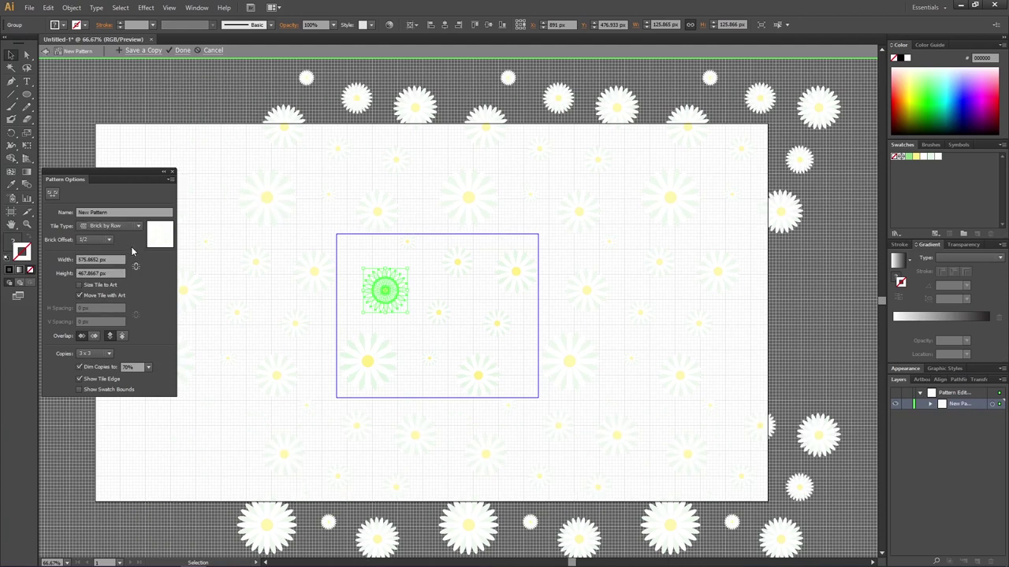
- Move the small daisy to the tile centre, exit pattern editing, and hide the green Layer 1 background
{"action": "left_click_drag", "start_coordinate": [384, 291], "coordinate": [497, 386]}
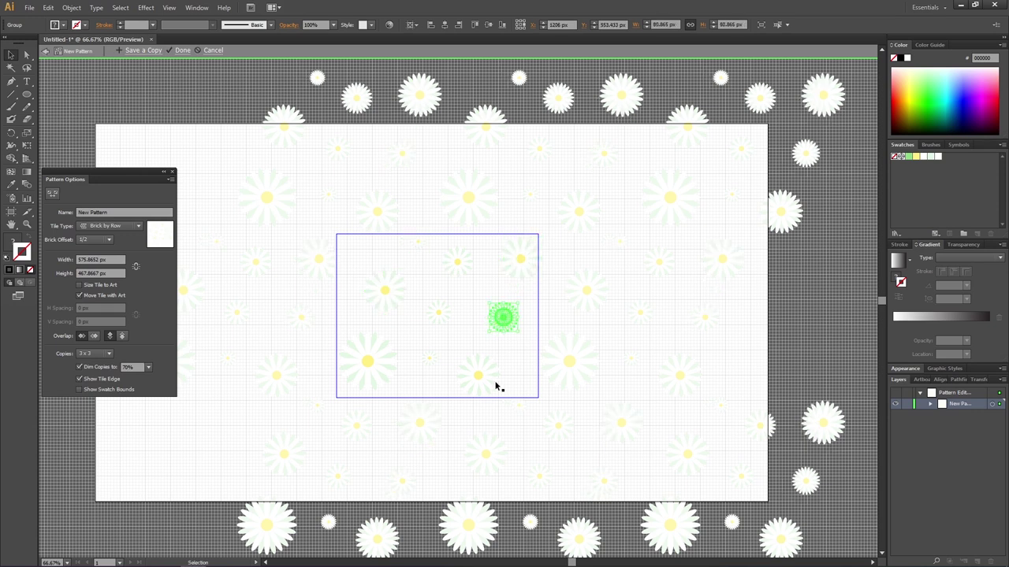
{"action": "left_click_drag", "start_coordinate": [502, 317], "coordinate": [443, 317]}
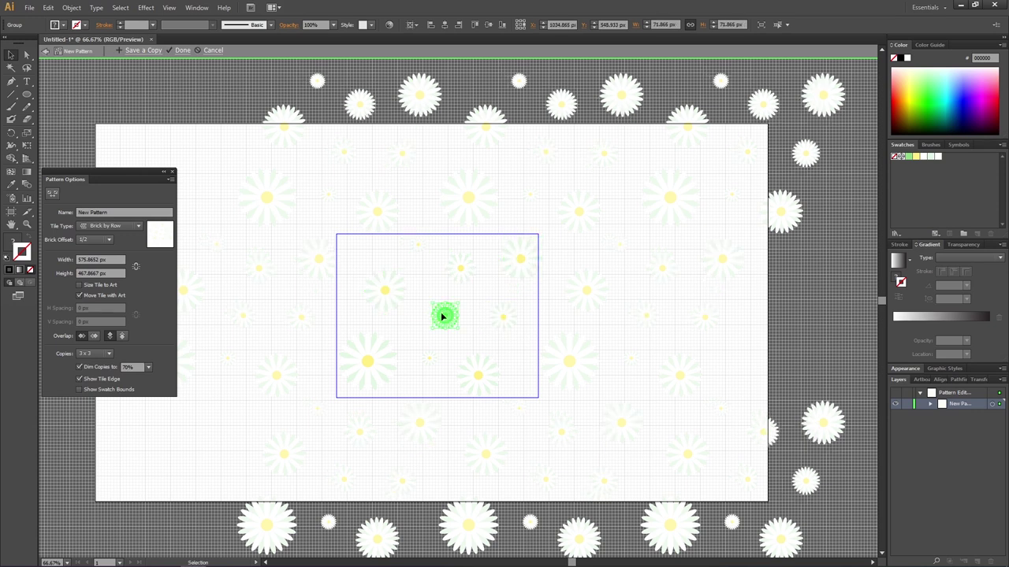
{"action": "left_click", "coordinate": [181, 51]}
{"action": "left_click", "coordinate": [895, 415]}
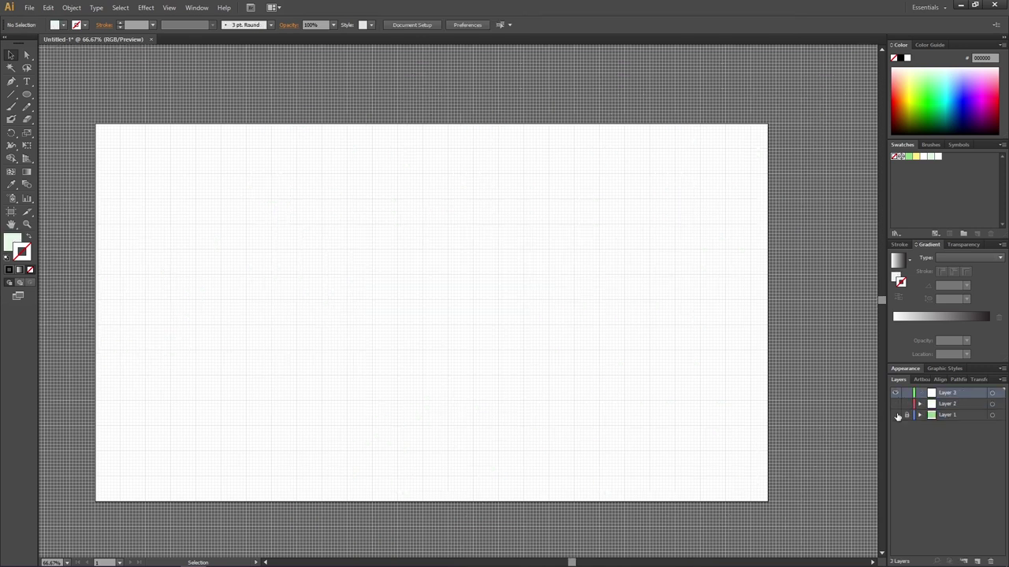